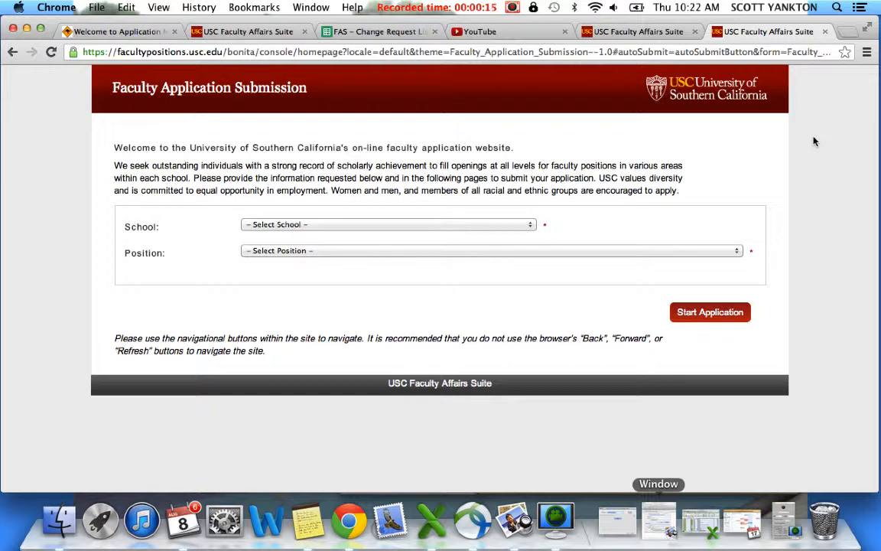
Start an application to USC School of Cinematic Arts for the position Professor of System Testing at Cinema.
left_click(531, 225)
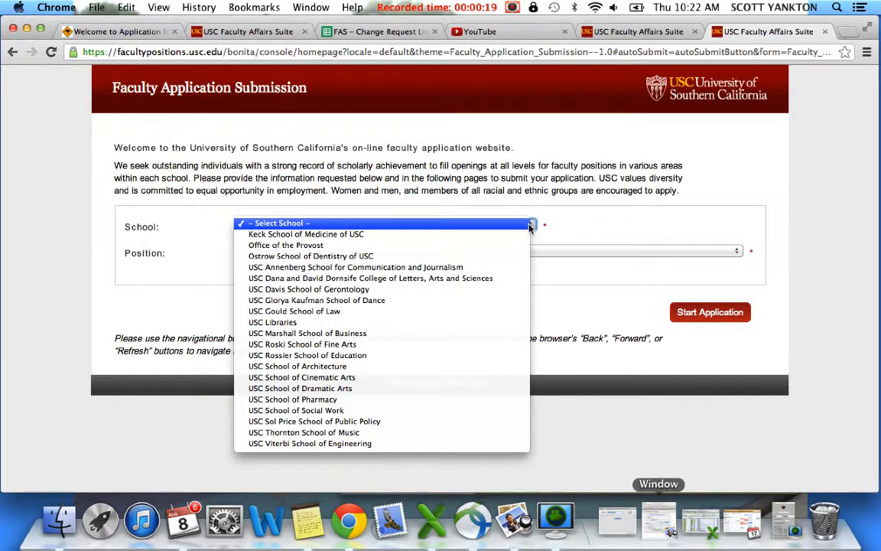
left_click(361, 378)
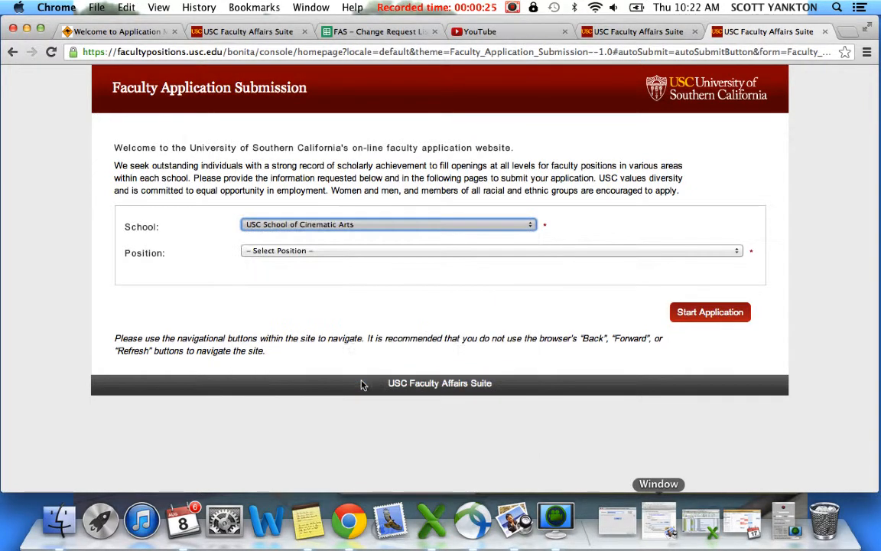
left_click(736, 252)
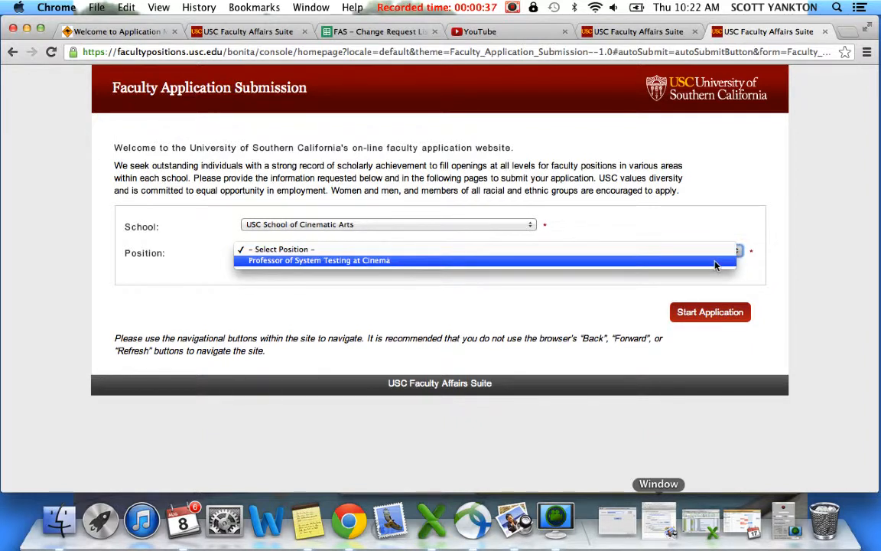
left_click(716, 265)
left_click(700, 314)
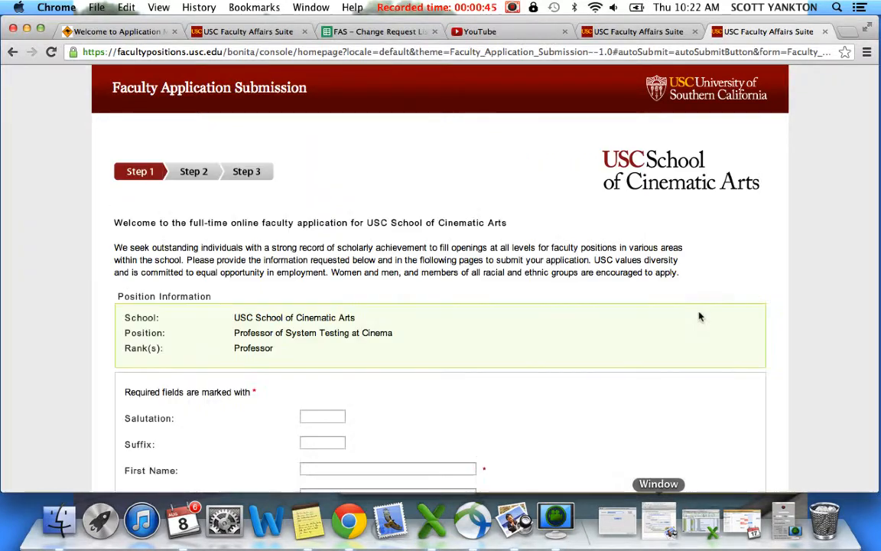
Enter the applicant's first name, last name and email address in the Step 1 form.
scroll(803, 289, "down", 2)
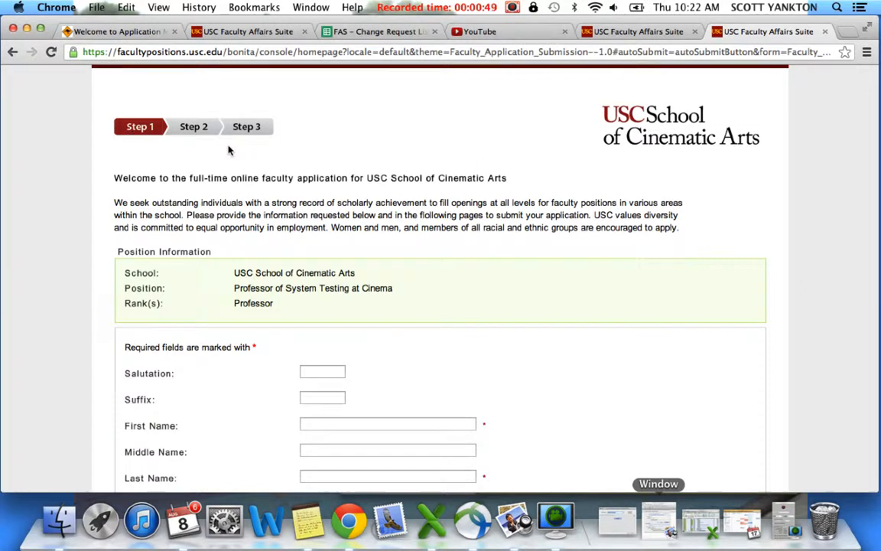
scroll(379, 208, "down", 5)
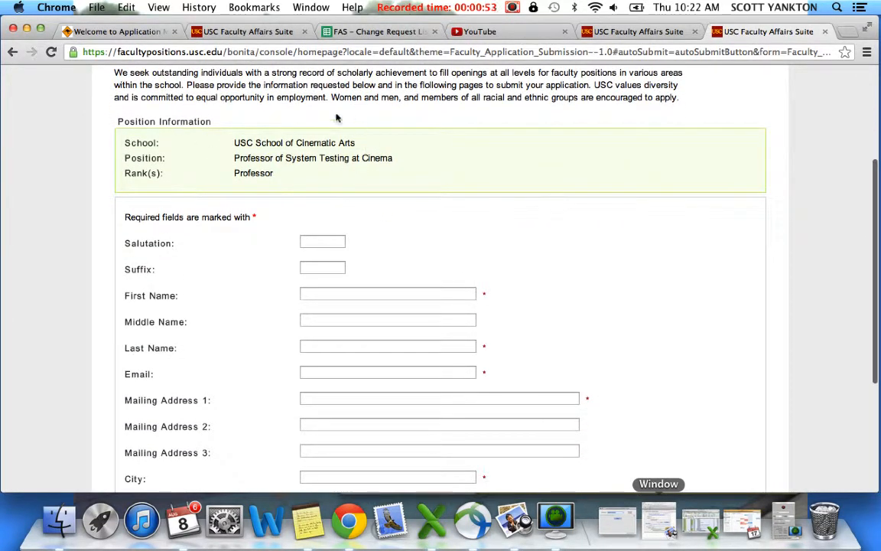
left_click(310, 293)
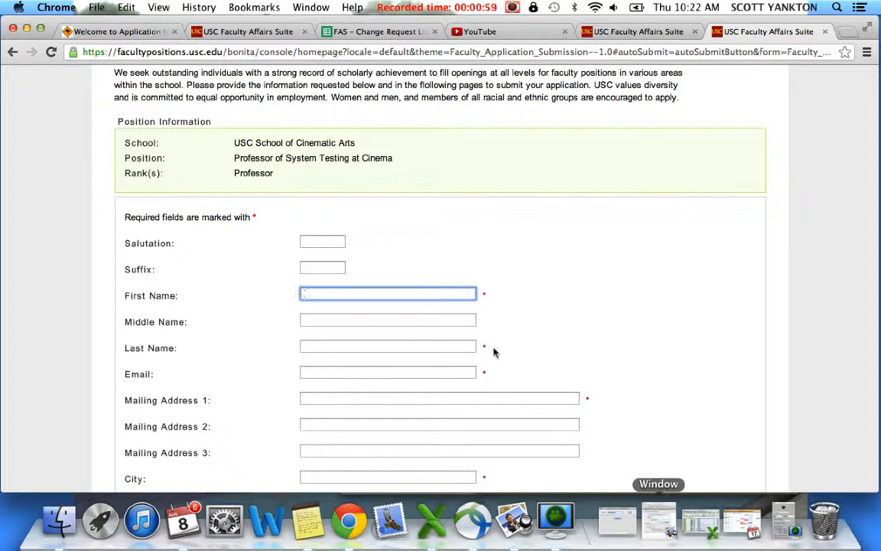
type("Tom")
key("Tab")
key("Tab")
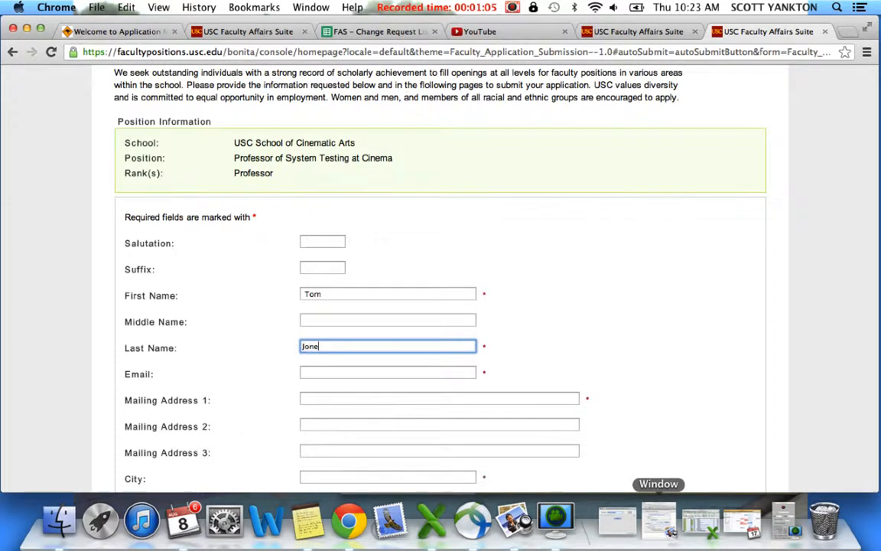
scroll(608, 305, "down", 3)
left_click(413, 293)
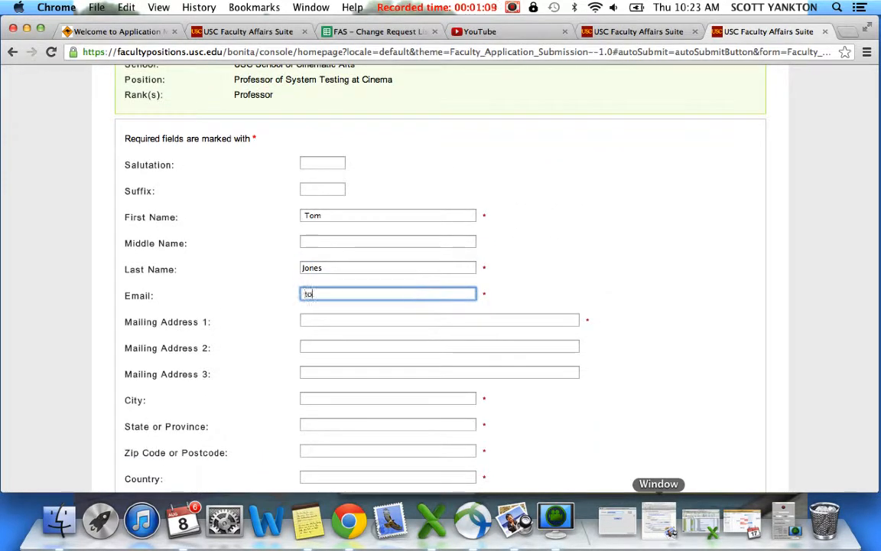
Fill in the first line of the applicant's mailing address and the city.
left_click(425, 319)
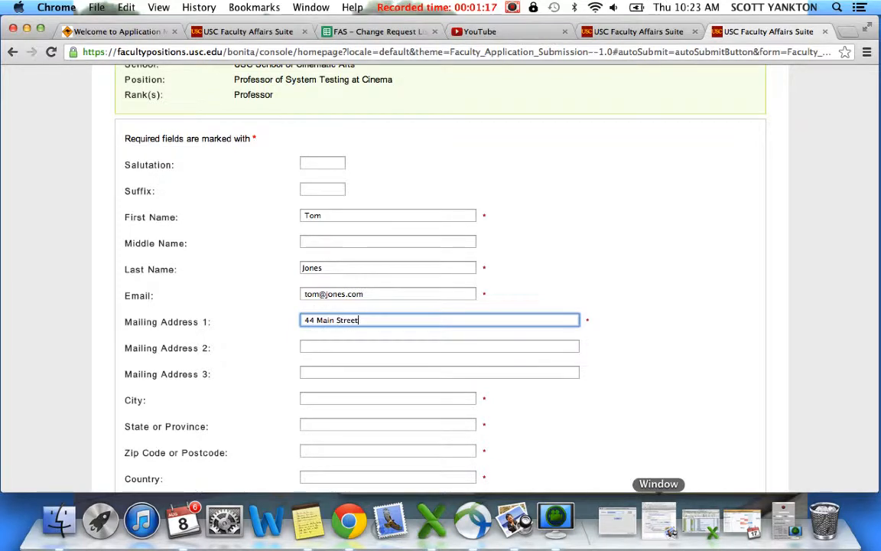
left_click(393, 398)
type("Los Angeles")
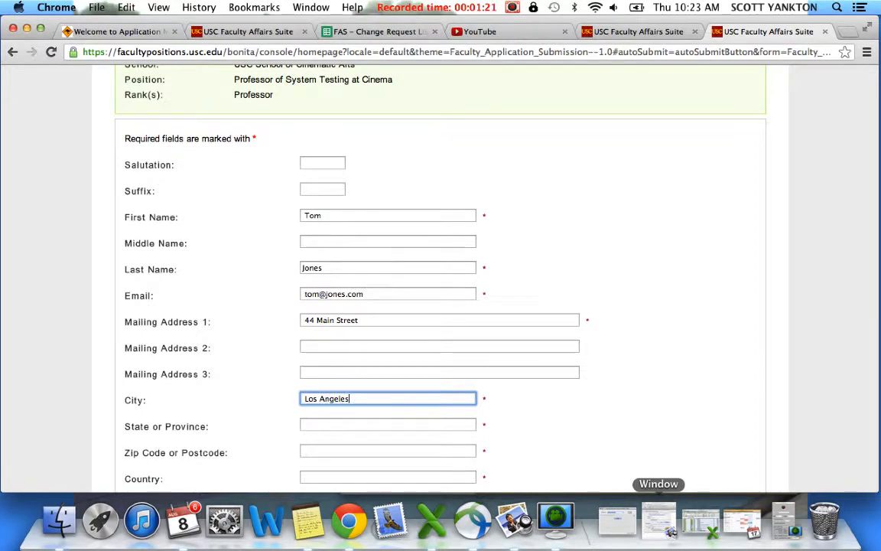
Complete the applicant's state, postcode and country, and continue to Step 2.
left_click(388, 426)
type("CA")
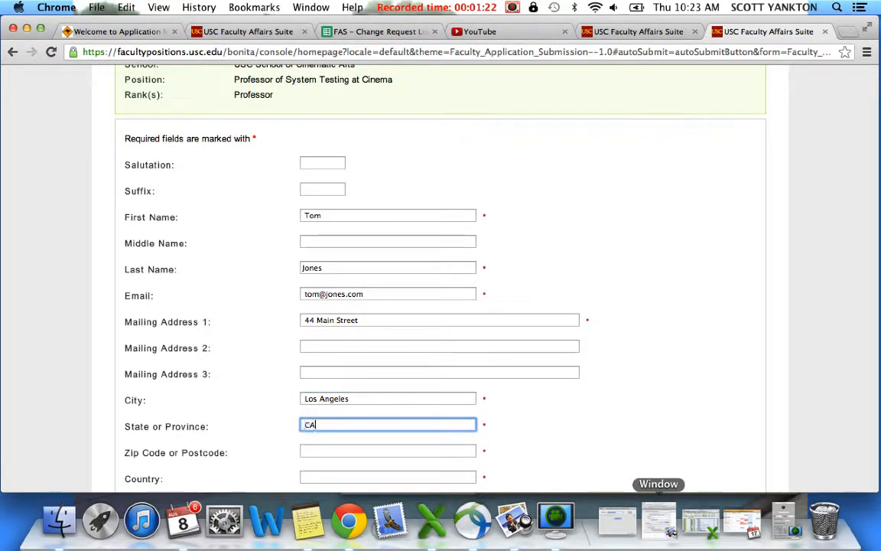
left_click(386, 450)
type("92011")
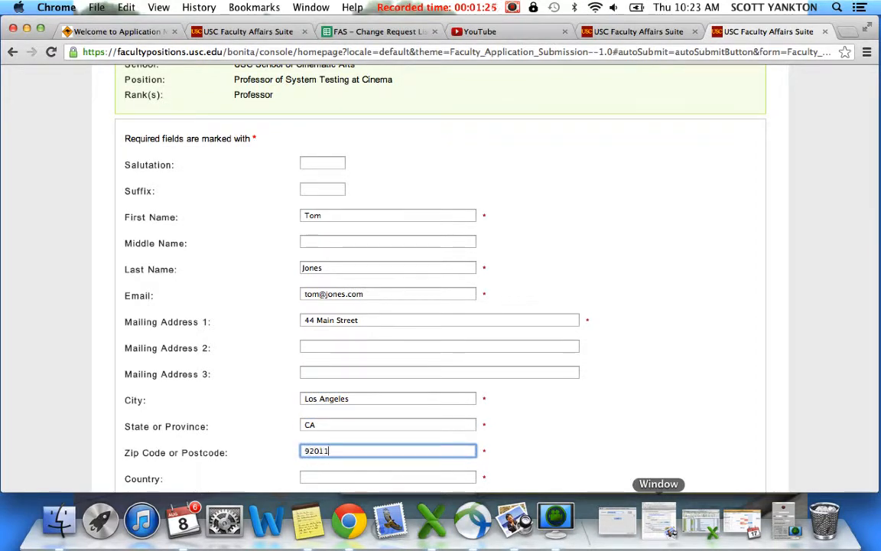
left_click(408, 482)
type("USA")
scroll(654, 384, "down", 5)
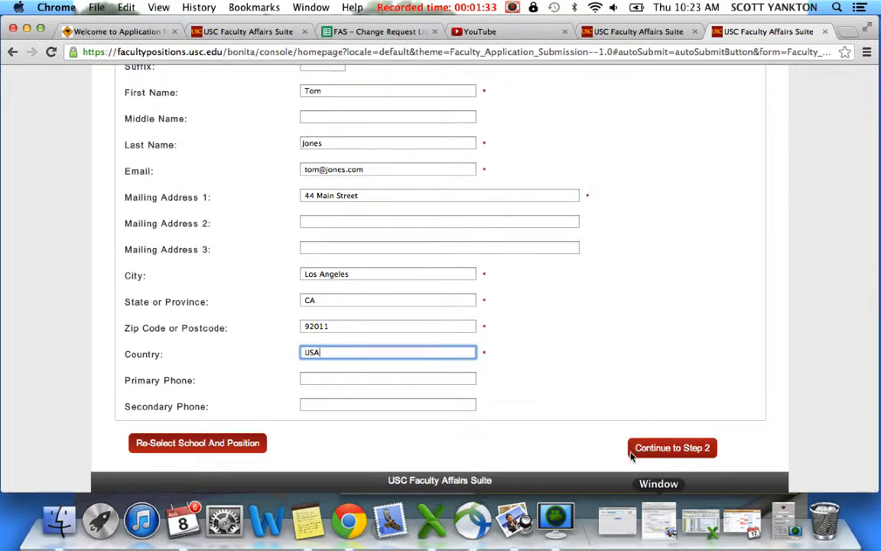
left_click(684, 451)
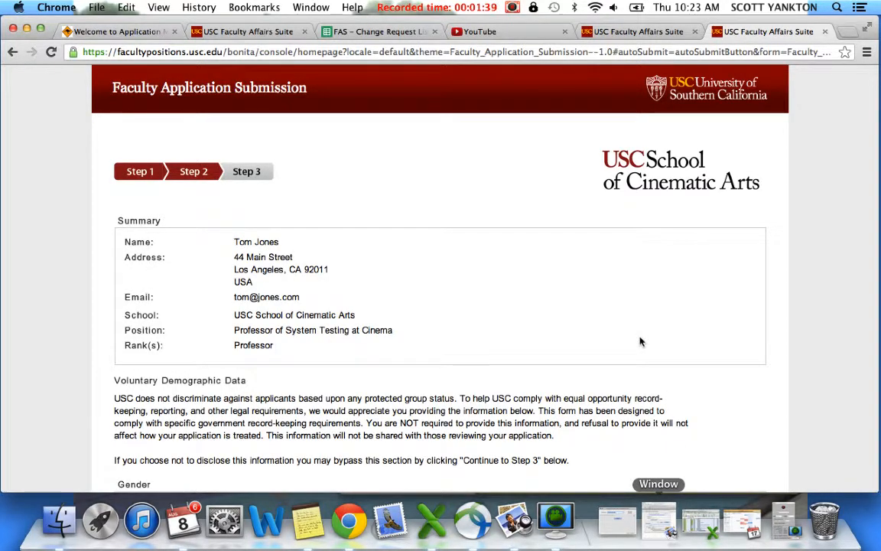
Mark Decline to State and Disabled Veteran for the covered veteran question in the voluntary demographic data.
scroll(576, 311, "down", 2)
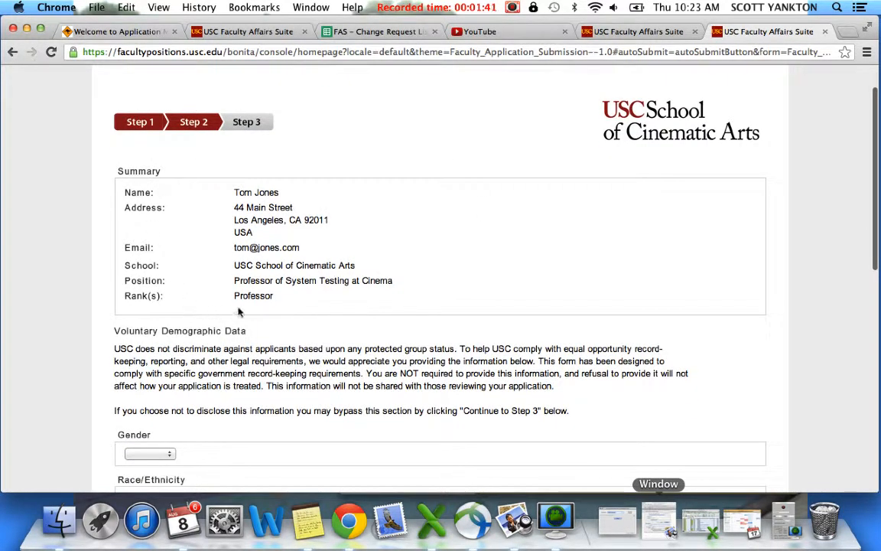
scroll(200, 278, "down", 1)
scroll(200, 278, "down", 5)
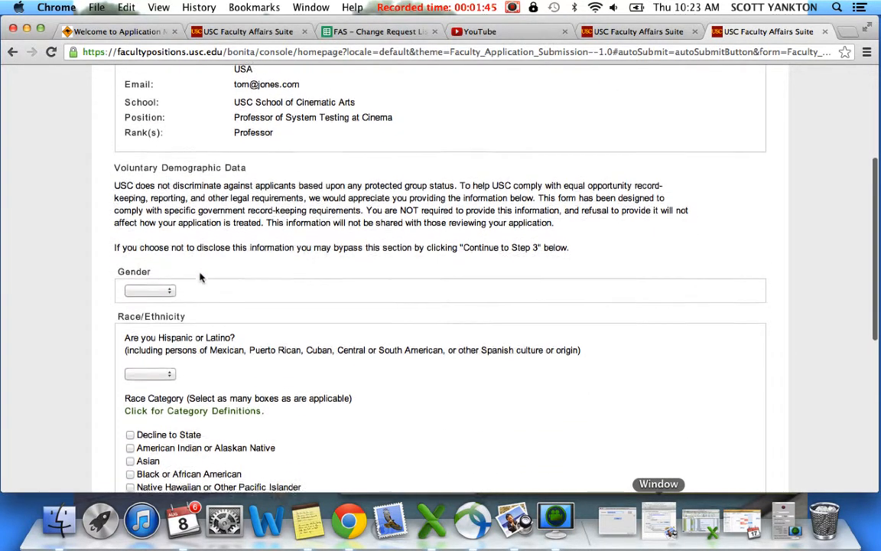
scroll(201, 277, "down", 1)
scroll(201, 278, "down", 4)
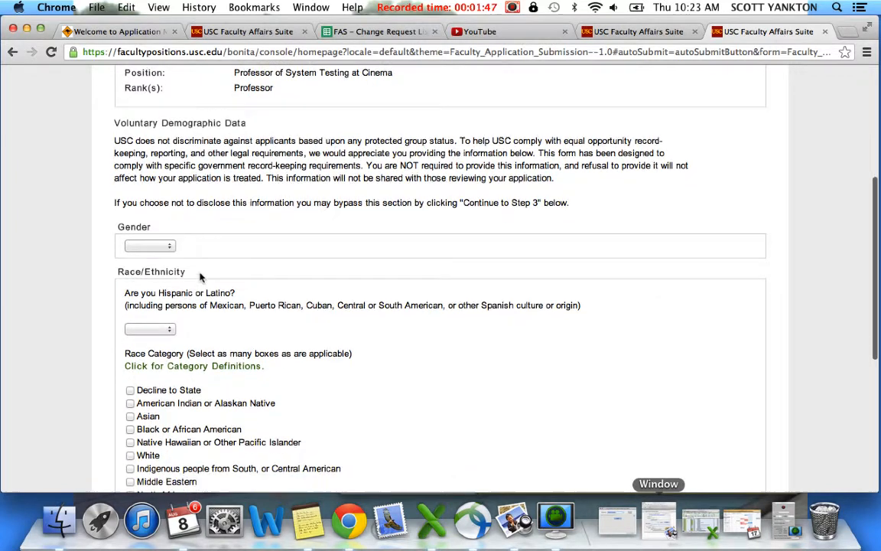
scroll(199, 273, "down", 6)
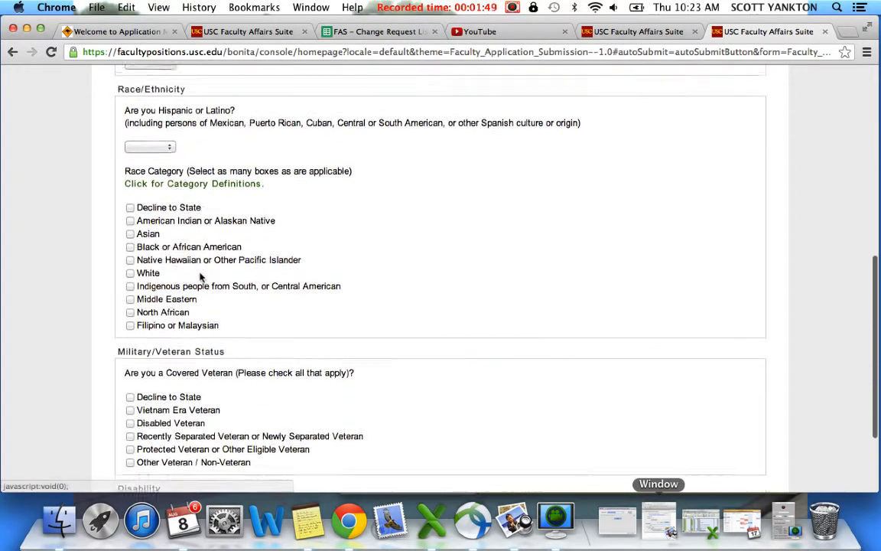
left_click(130, 357)
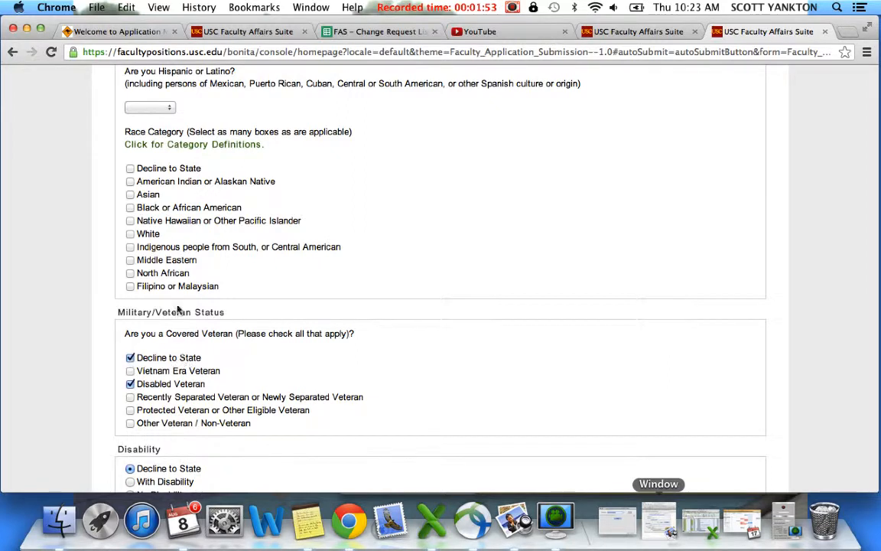
Select White and Asian as race categories and continue to Step 3.
left_click(130, 233)
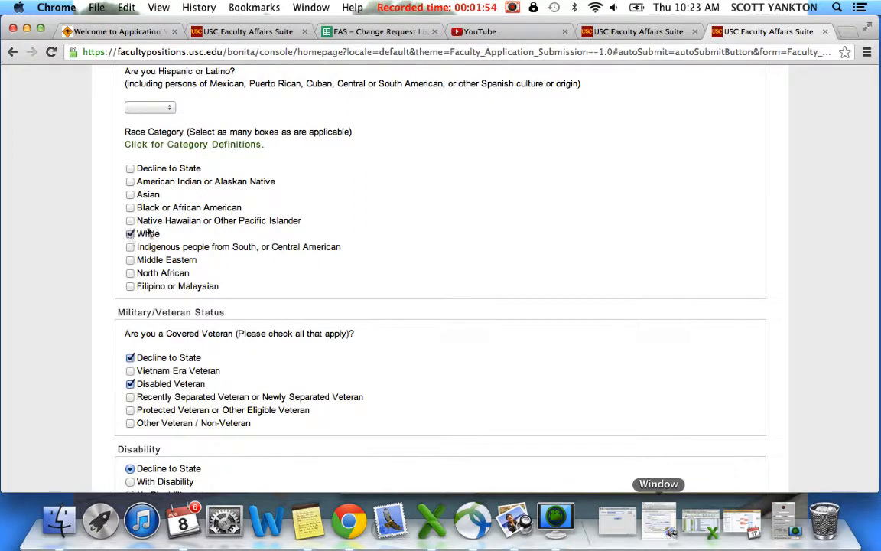
left_click(130, 195)
scroll(405, 186, "down", 3)
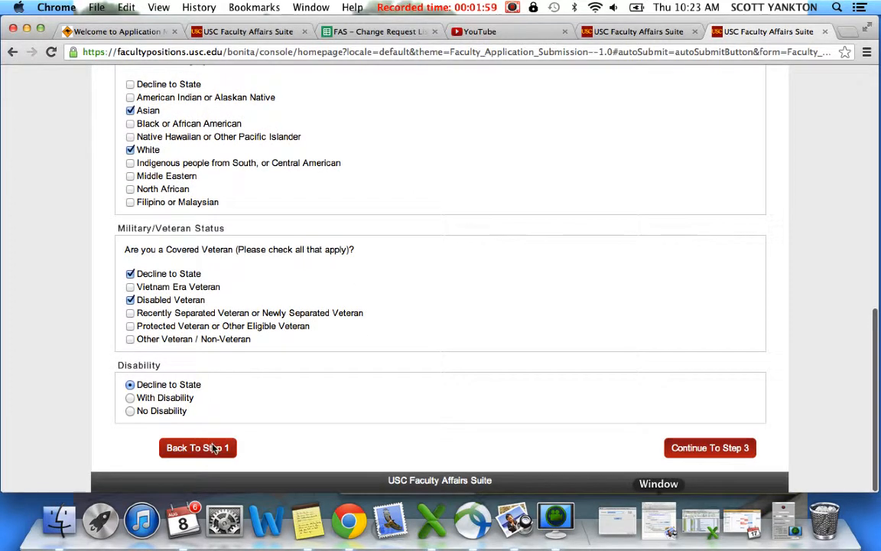
left_click(709, 448)
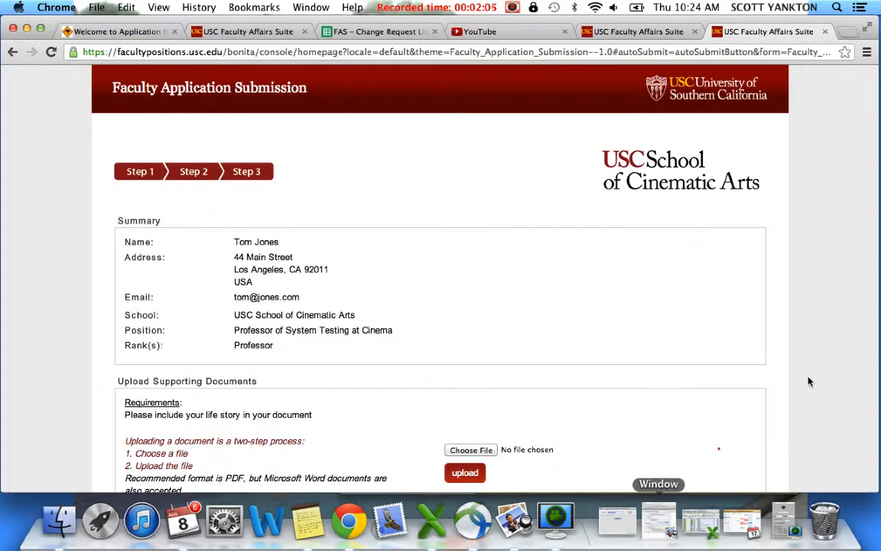
Choose ebook_1206_6lawsofcx (1).pdf from the Career Education folder and upload it as the supporting document.
scroll(730, 344, "down", 3)
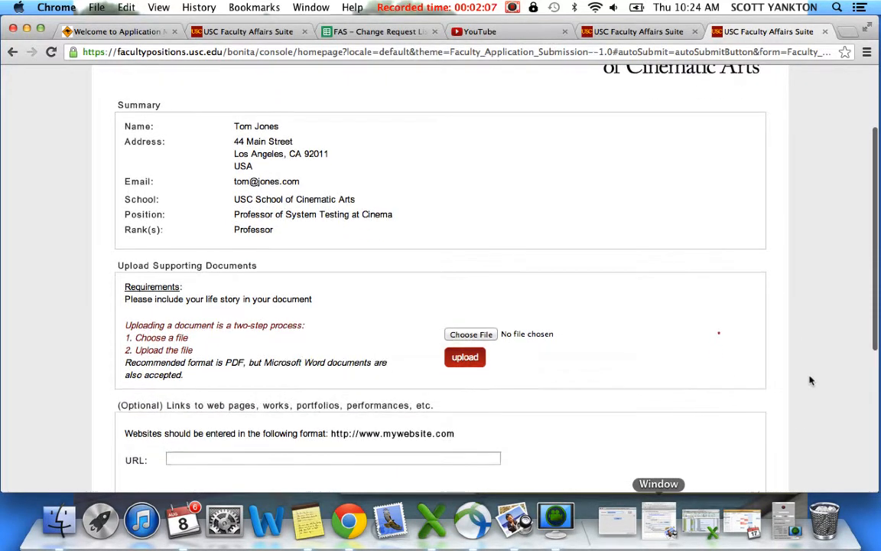
scroll(203, 160, "up", 3)
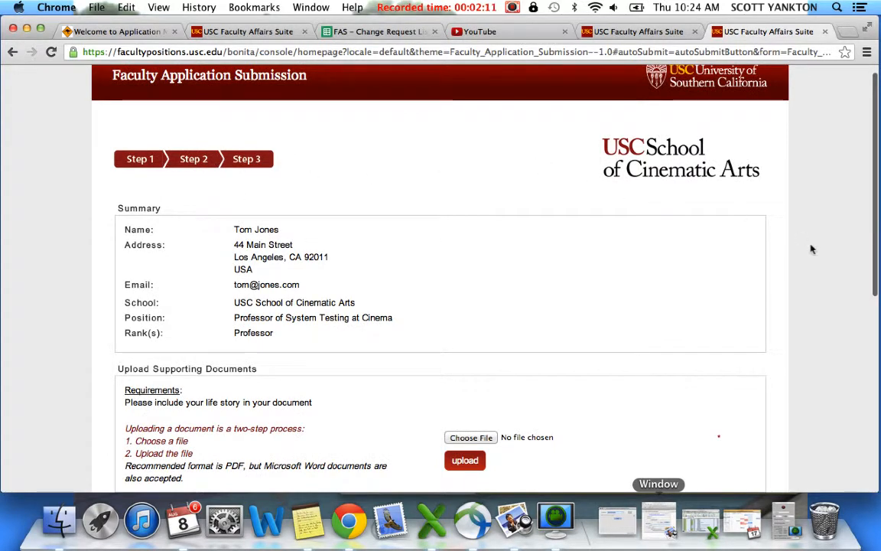
scroll(813, 255, "down", 3)
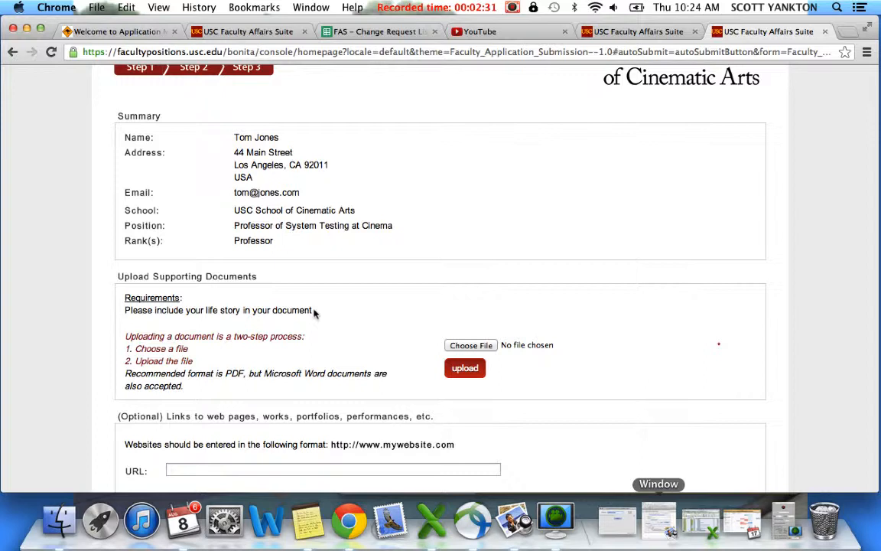
left_click(458, 346)
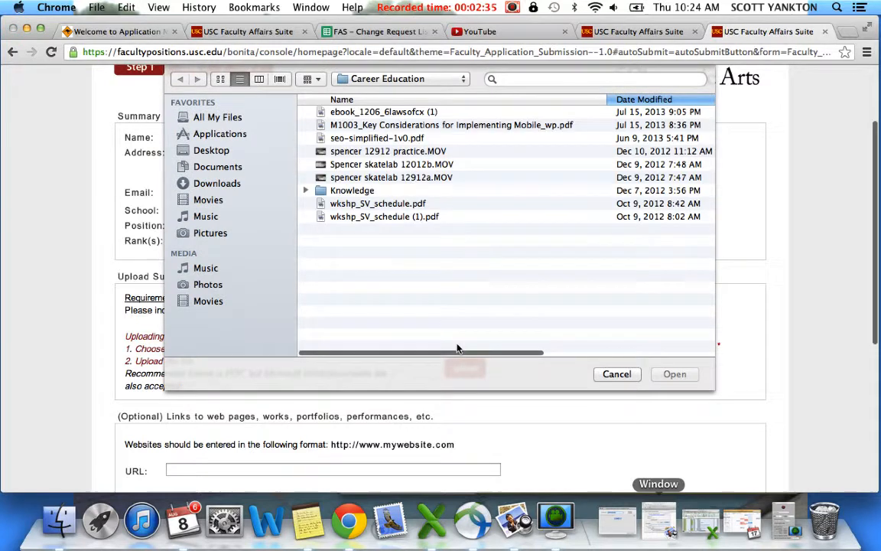
left_click(378, 114)
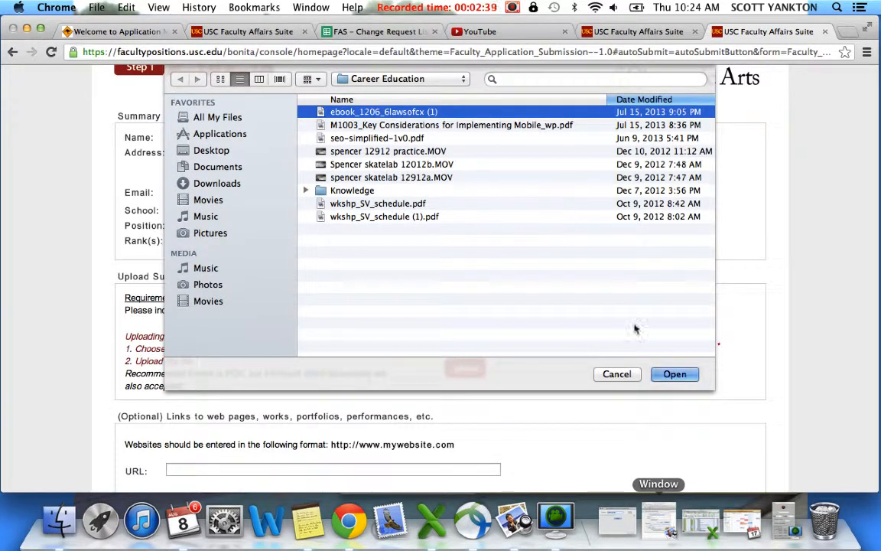
left_click(670, 376)
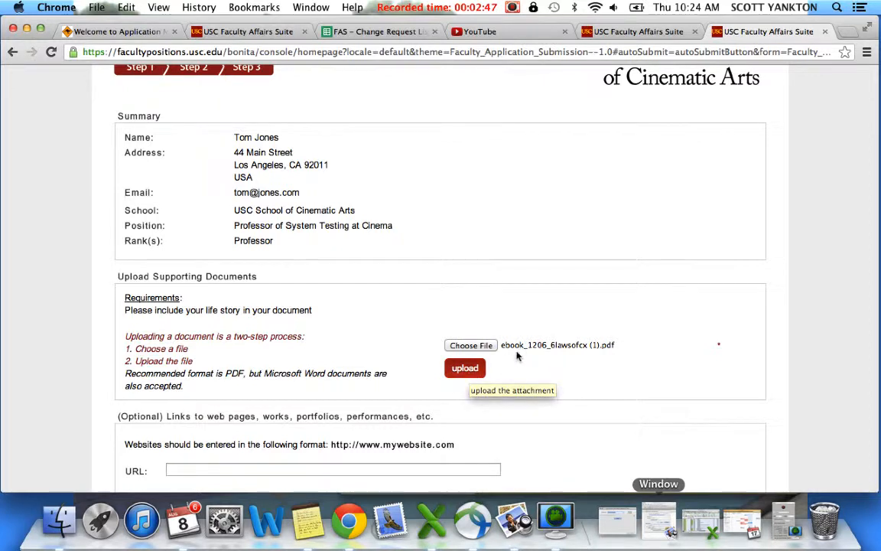
left_click(465, 373)
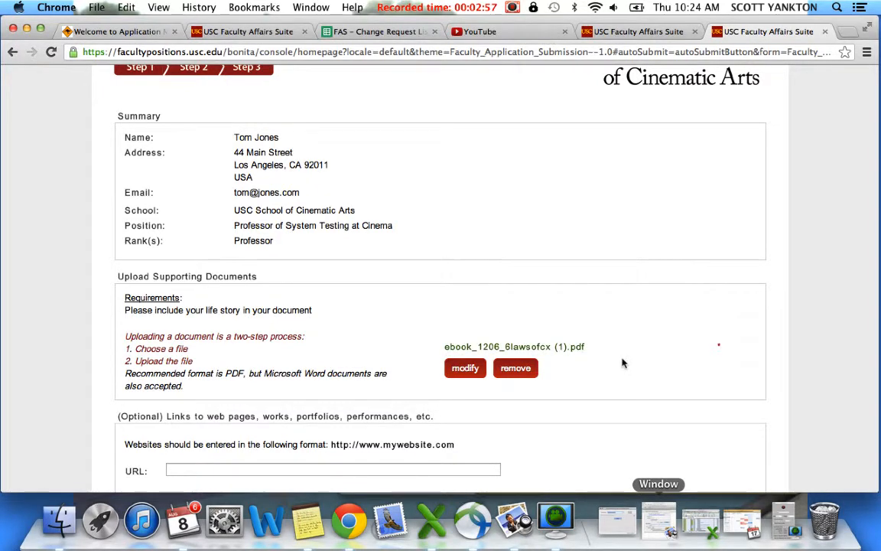
Add a second reference entry to the References section and remove it again.
scroll(623, 363, "down", 3)
scroll(624, 363, "down", 2)
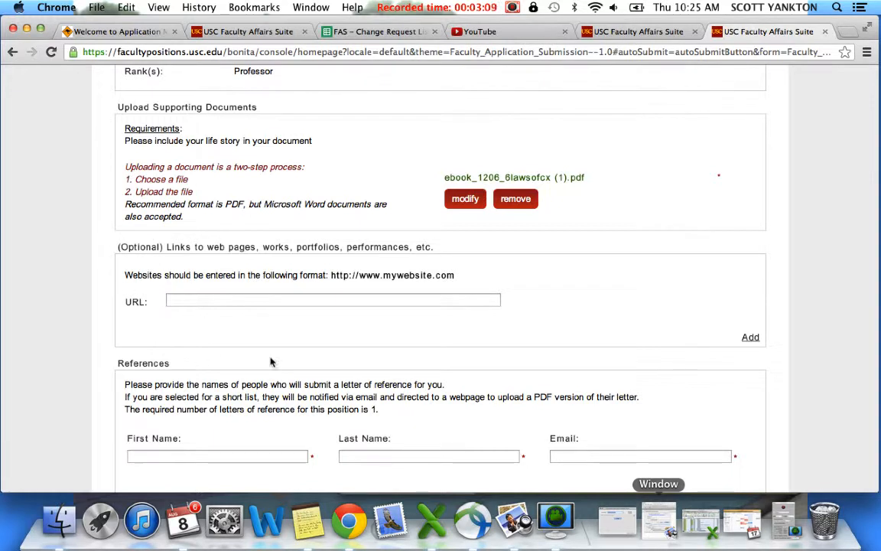
scroll(317, 368, "down", 3)
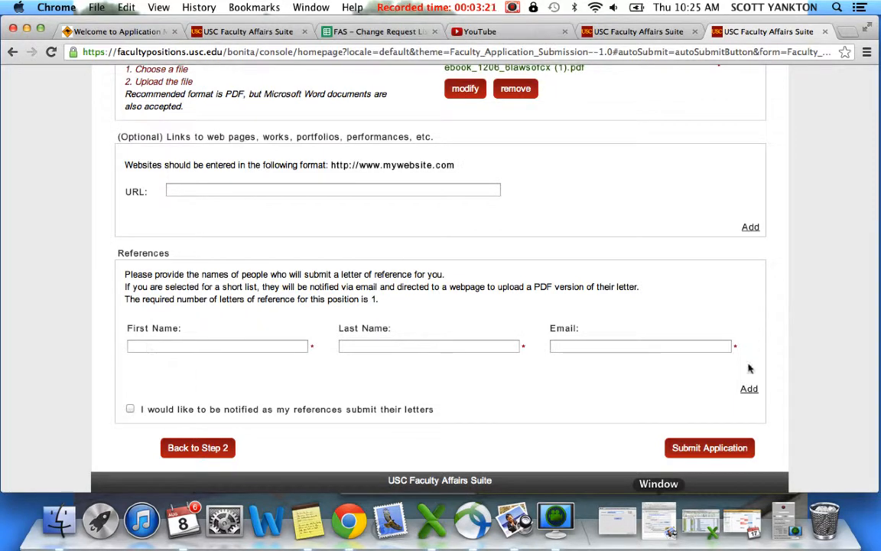
left_click(748, 391)
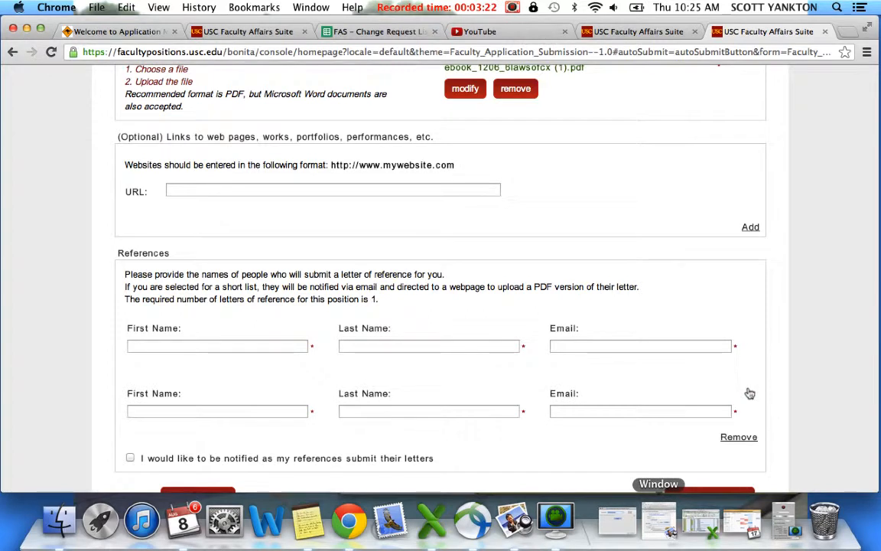
left_click(739, 437)
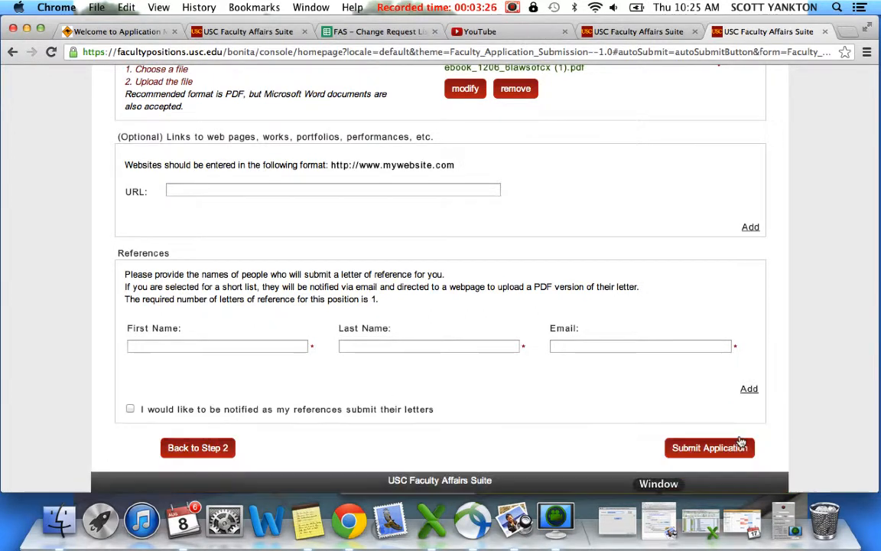
Enter the reference's first name, last name and email address.
left_click(254, 347)
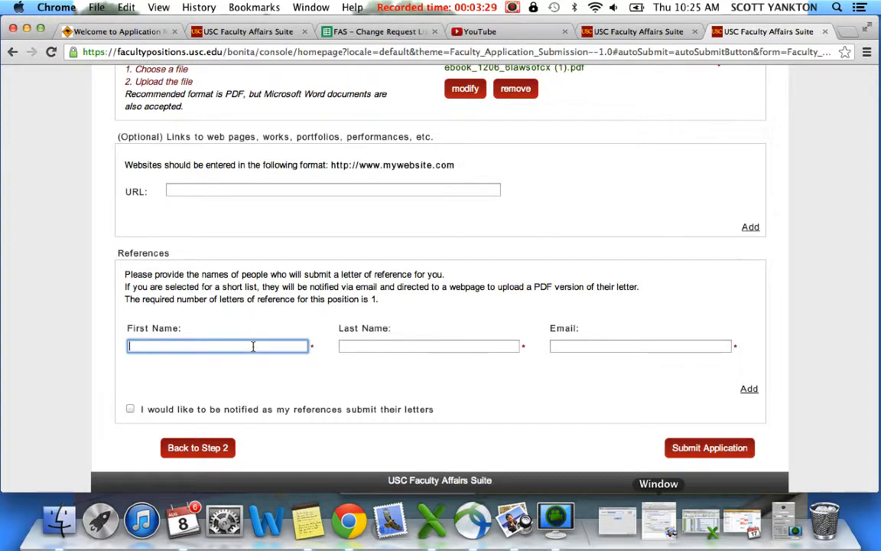
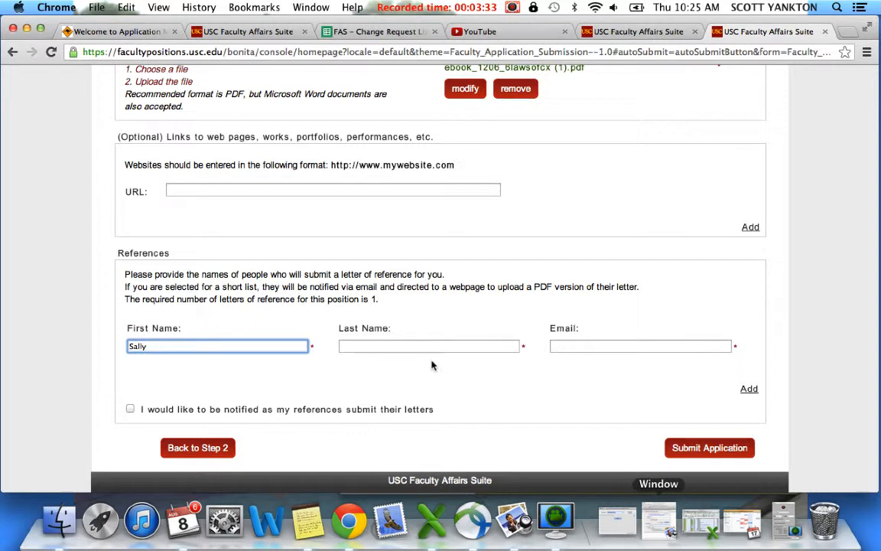
left_click(412, 347)
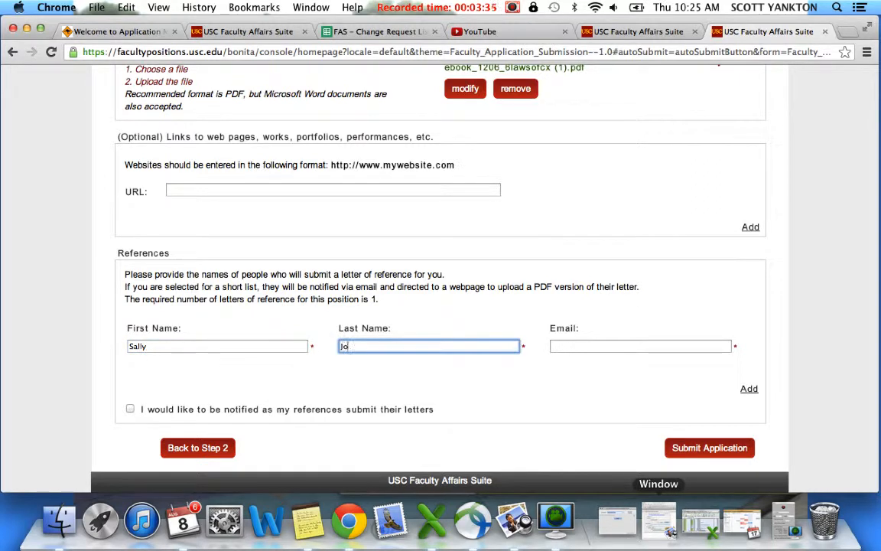
left_click(585, 346)
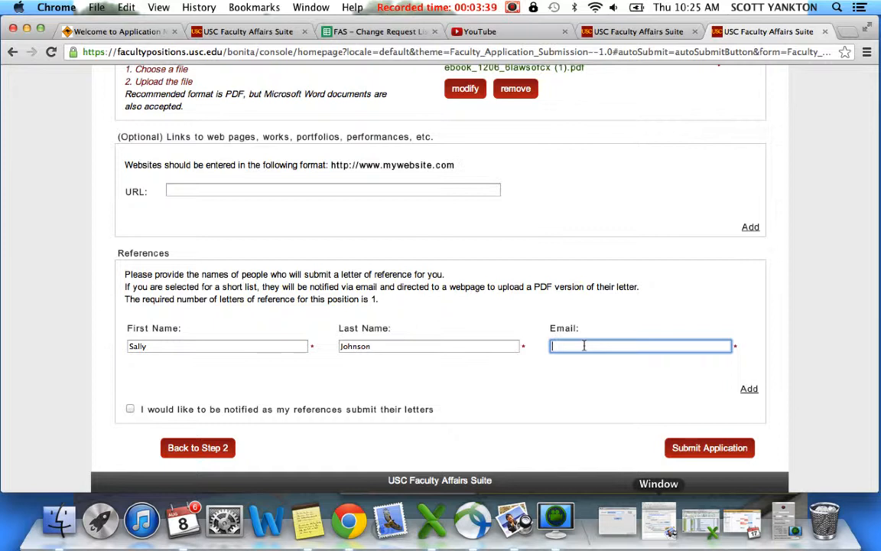
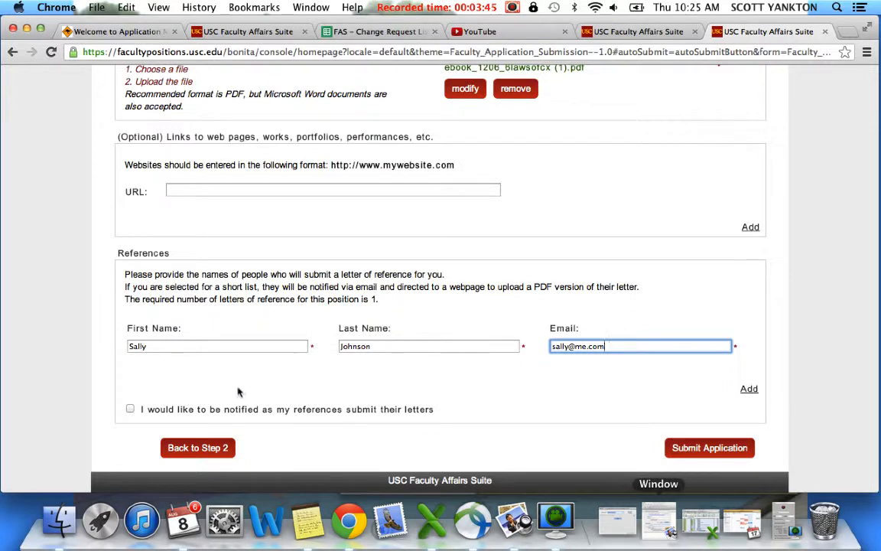
Opt in to notifications as references submit their letters, and submit the application.
left_click(130, 409)
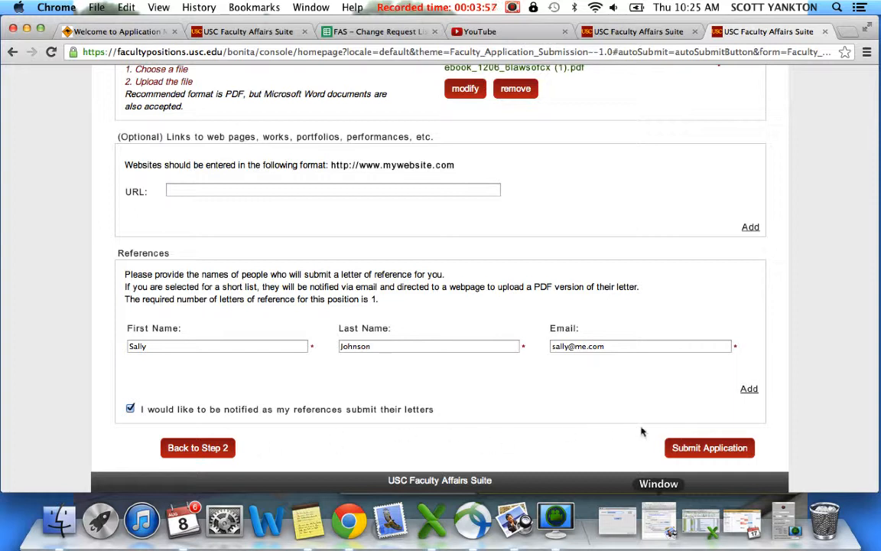
left_click(692, 449)
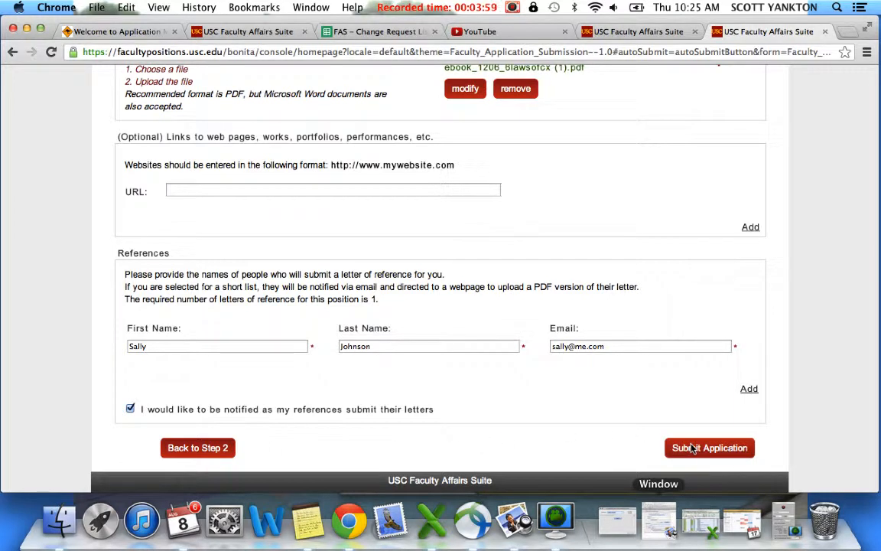